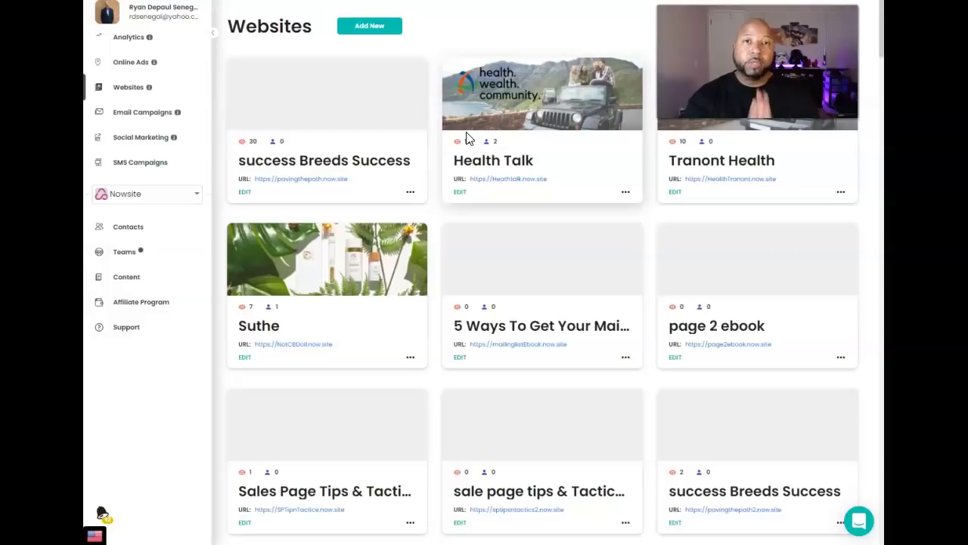
# Step: Start creating a new website and enter "testing demo" as its business name
pyautogui.click(385, 28)
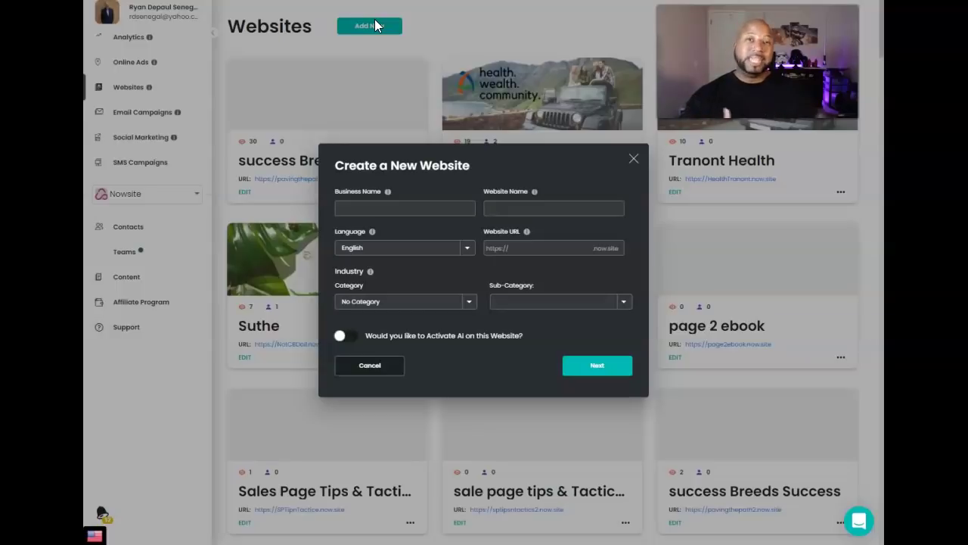
pyautogui.click(291, 154)
pyautogui.click(420, 206)
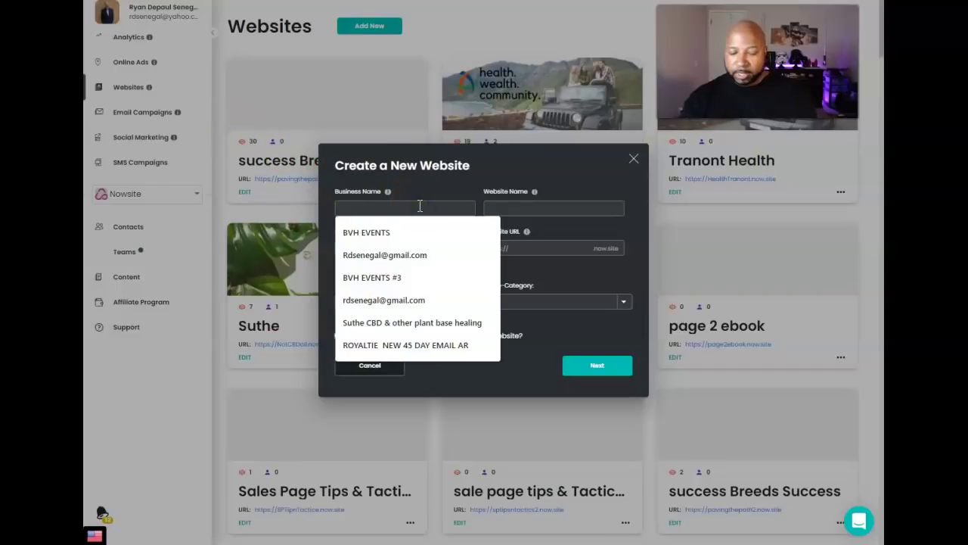
pyautogui.write('te')
pyautogui.write('sting')
pyautogui.write(' do')
pyautogui.write('mo')
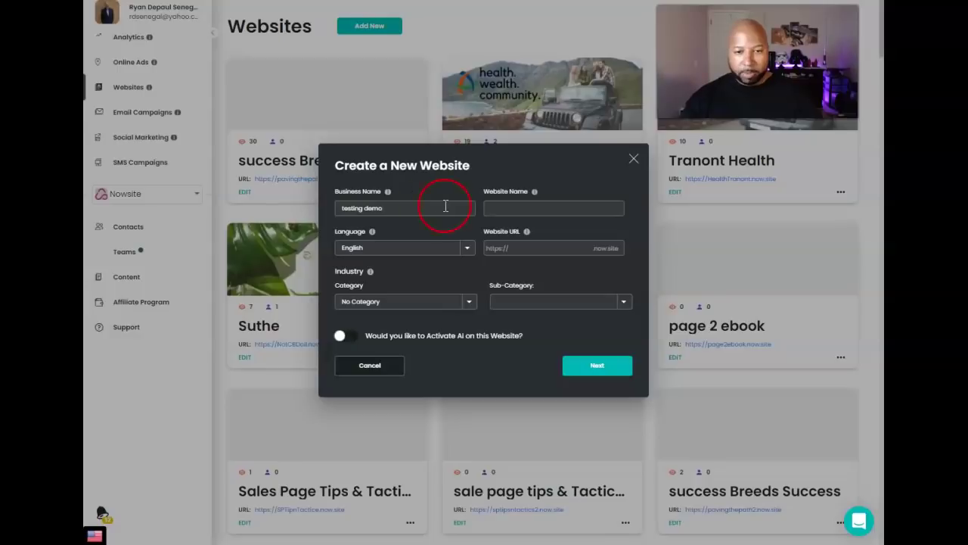
# Step: Name the new website "test demo video"
pyautogui.click(557, 206)
pyautogui.write('test')
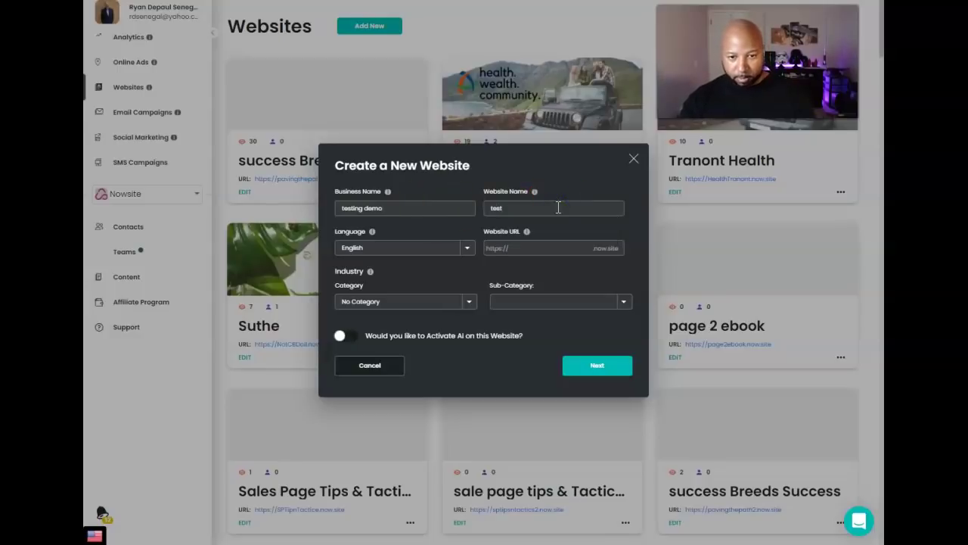
pyautogui.write(' de')
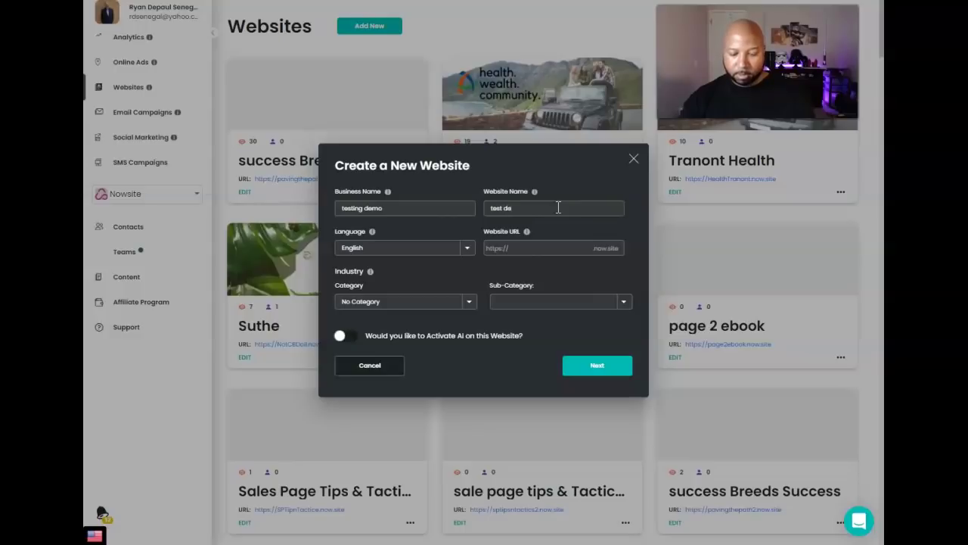
pyautogui.write('mo youtuy')
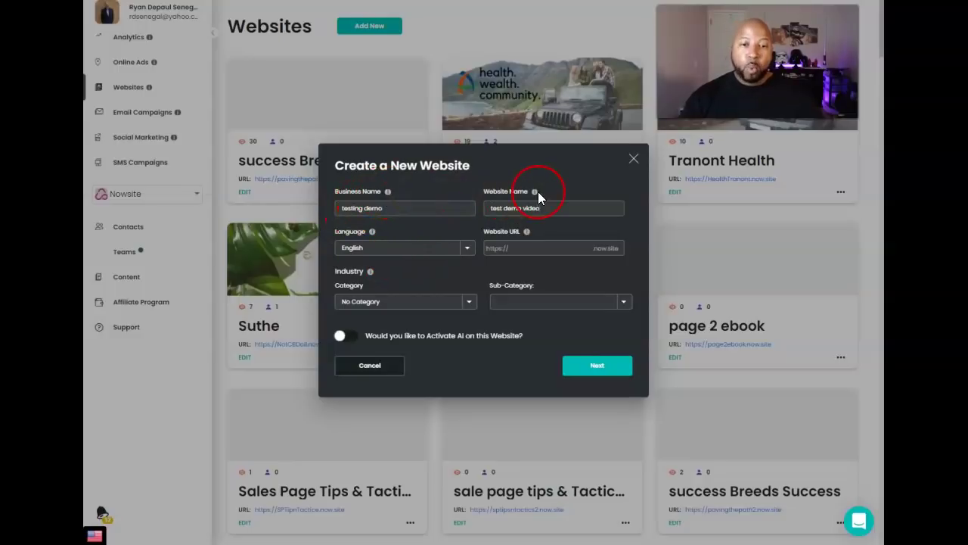
# Step: Read the hints for the business name and website name, and look through the languages offered for the website
pyautogui.moveTo(388, 191)
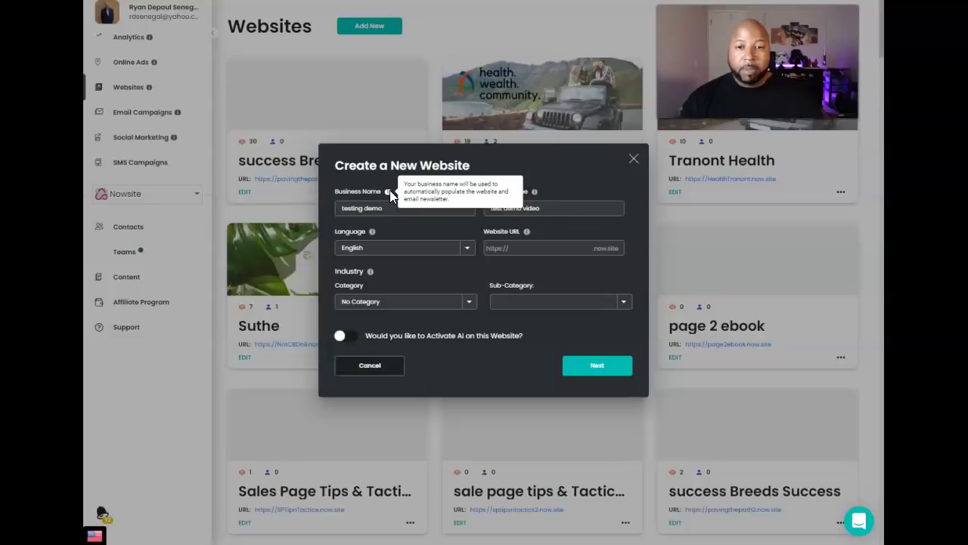
pyautogui.click(404, 190)
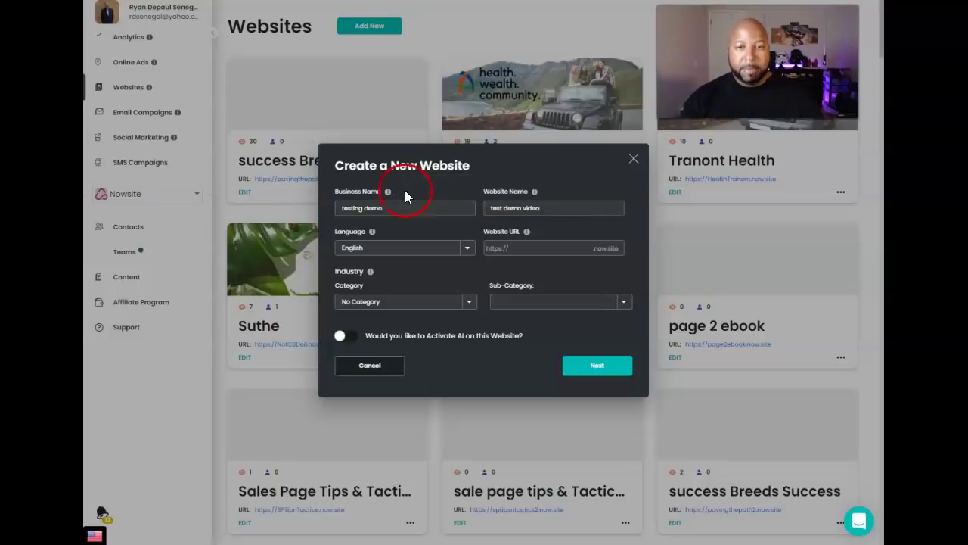
pyautogui.moveTo(534, 190)
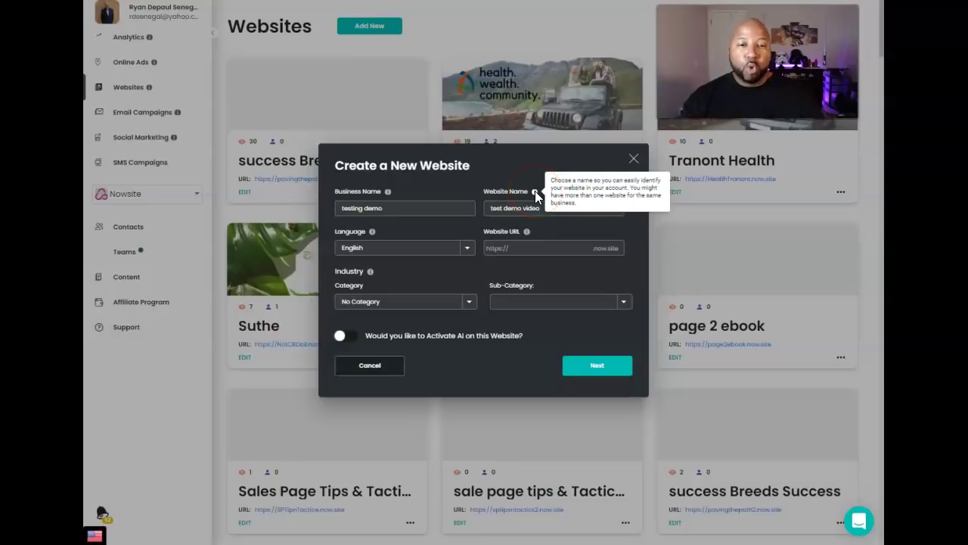
pyautogui.click(468, 252)
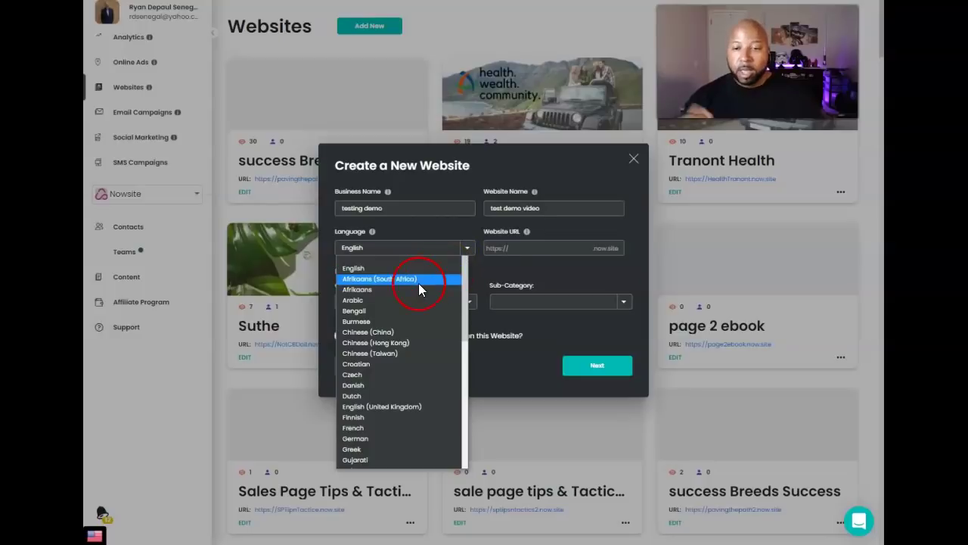
pyautogui.scroll(-5, 413, 286)
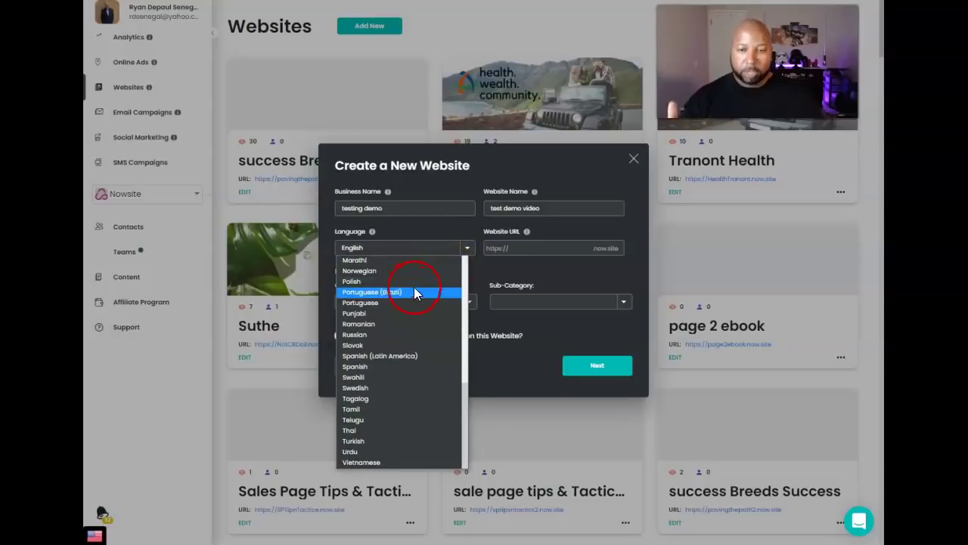
pyautogui.scroll(5, 414, 292)
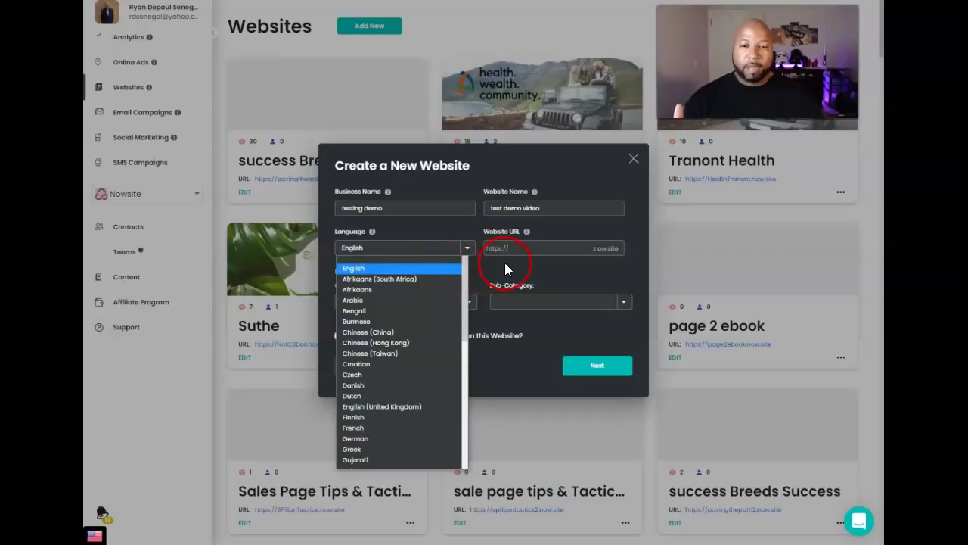
# Step: Set the website URL's subdomain to "testvideo"
pyautogui.click(535, 253)
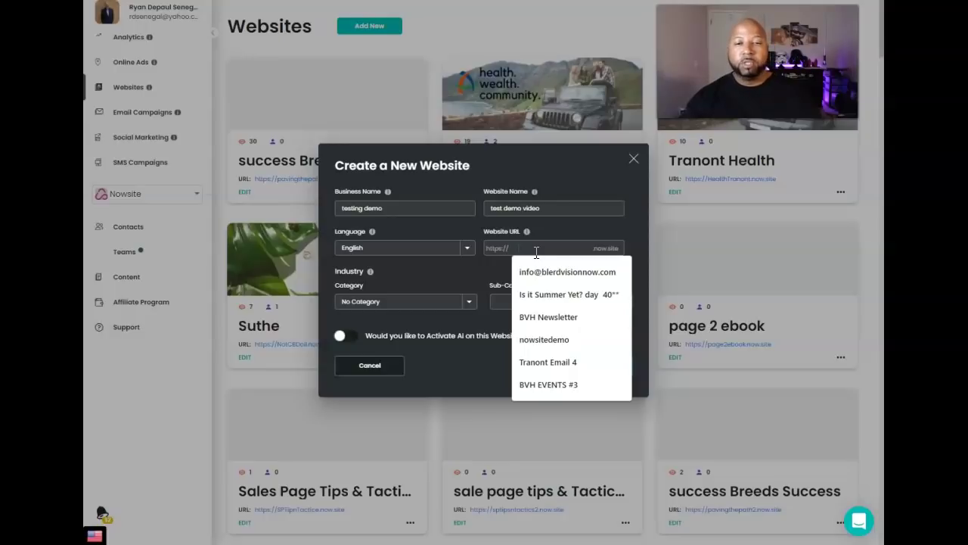
pyautogui.click(475, 259)
pyautogui.click(539, 244)
pyautogui.moveTo(475, 341); pyautogui.dragTo(528, 240)
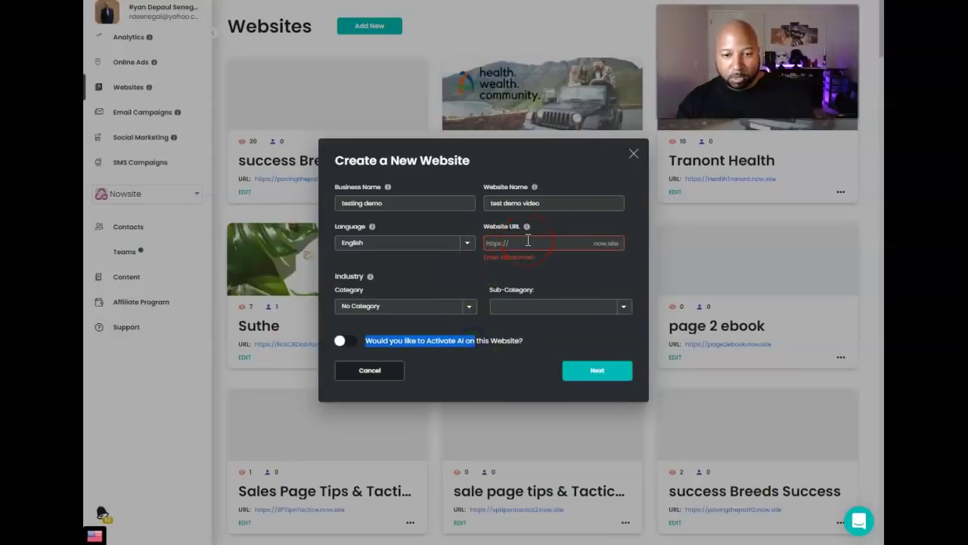
pyautogui.click(528, 241)
pyautogui.write('ty')
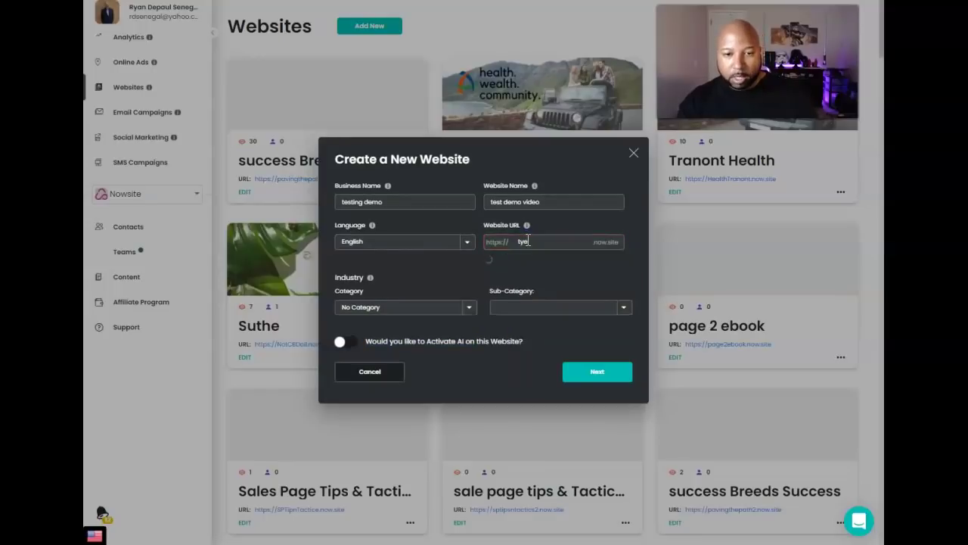
pyautogui.press('BackSpace')
pyautogui.write('e')
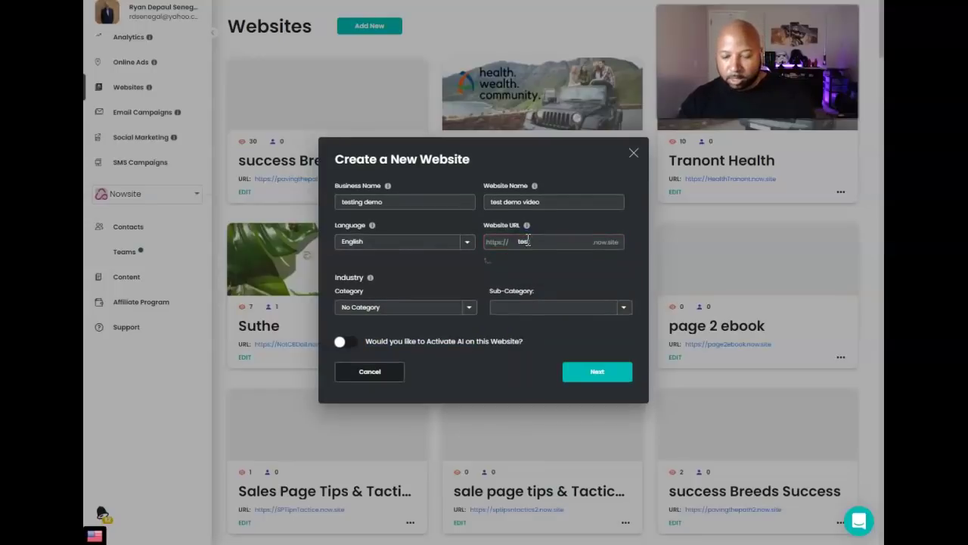
pyautogui.write('s')
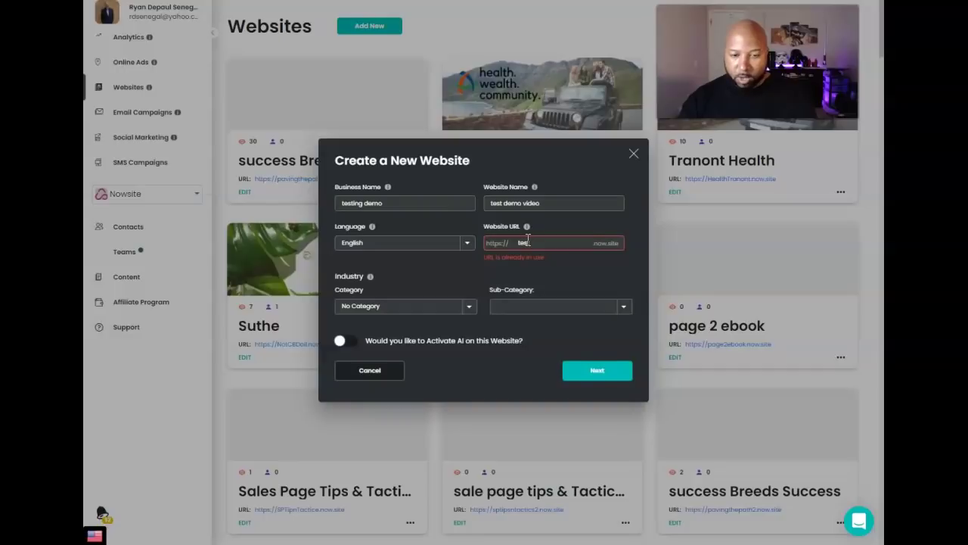
pyautogui.write('tvideo')
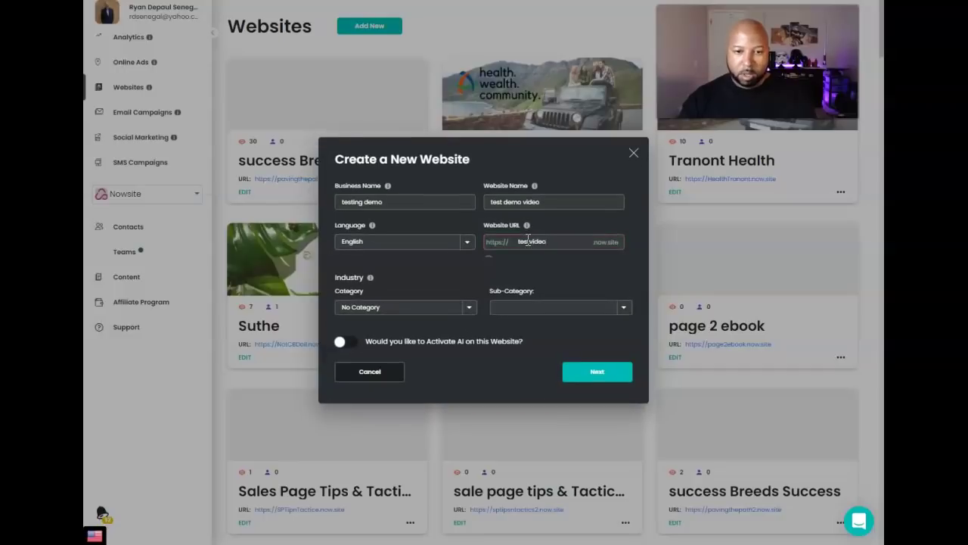
pyautogui.click(484, 329)
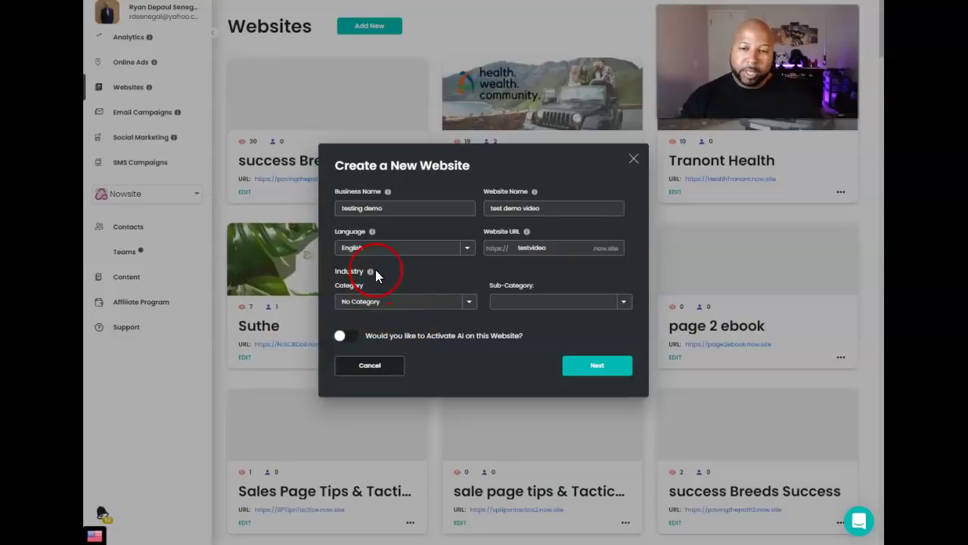
# Step: Check the hint about the industry and set the website's category to Software Technology
pyautogui.moveTo(371, 272)
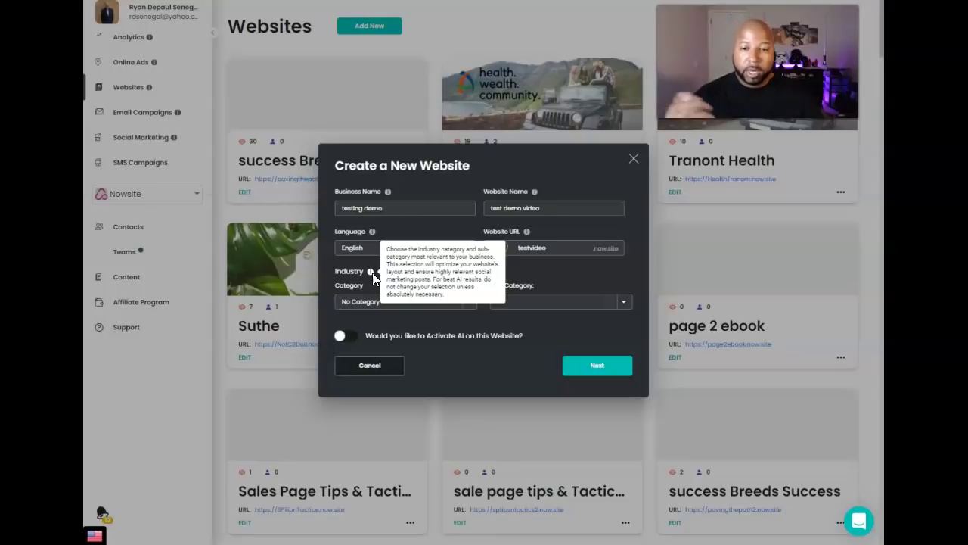
pyautogui.click(370, 273)
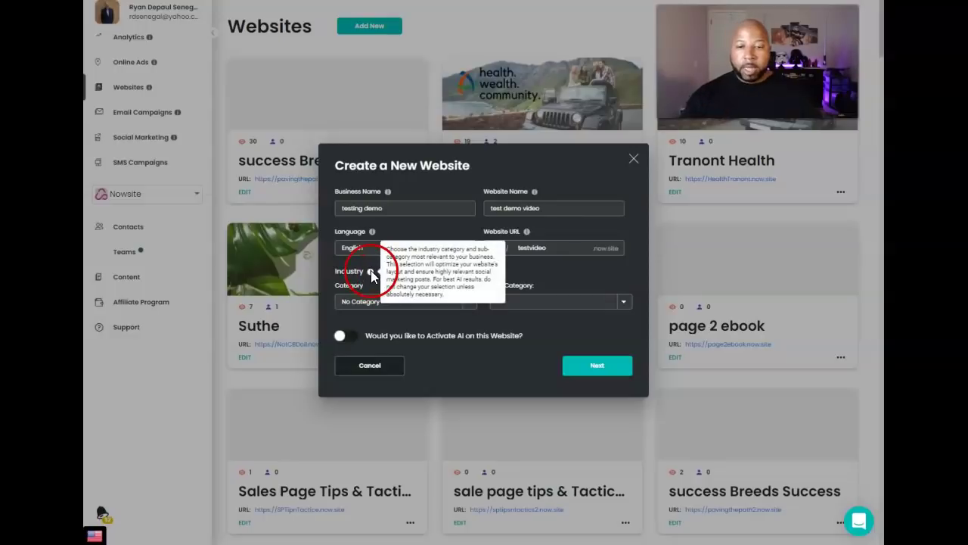
pyautogui.click(468, 302)
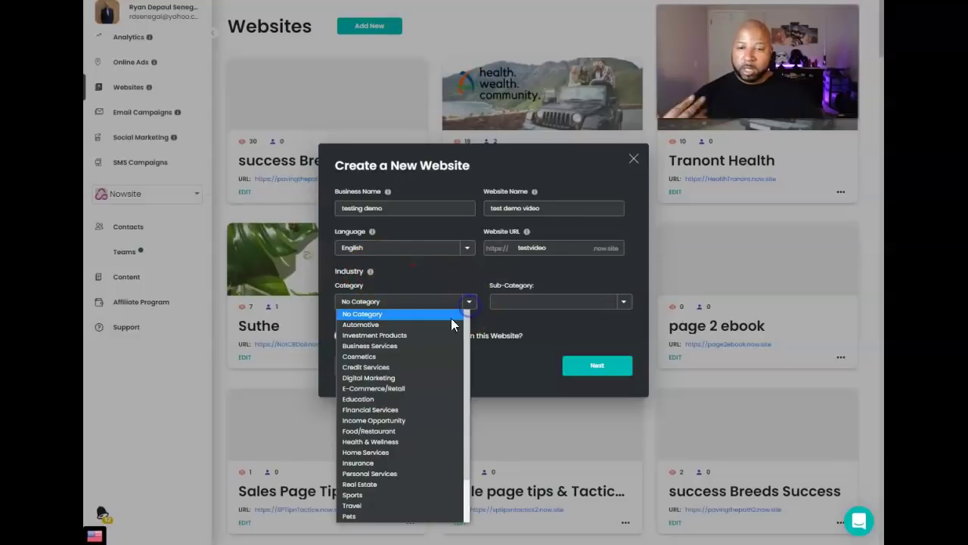
pyautogui.scroll(-2, 418, 325)
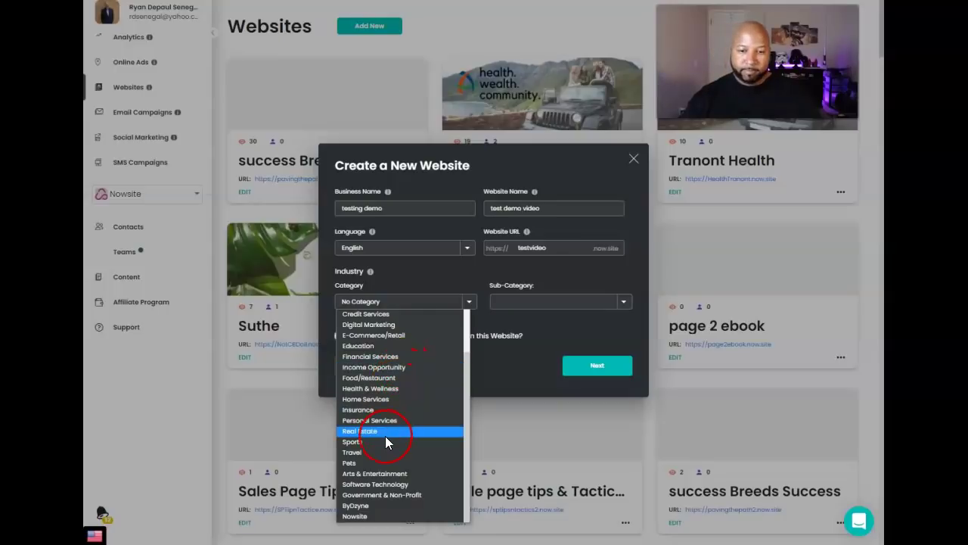
pyautogui.click(396, 484)
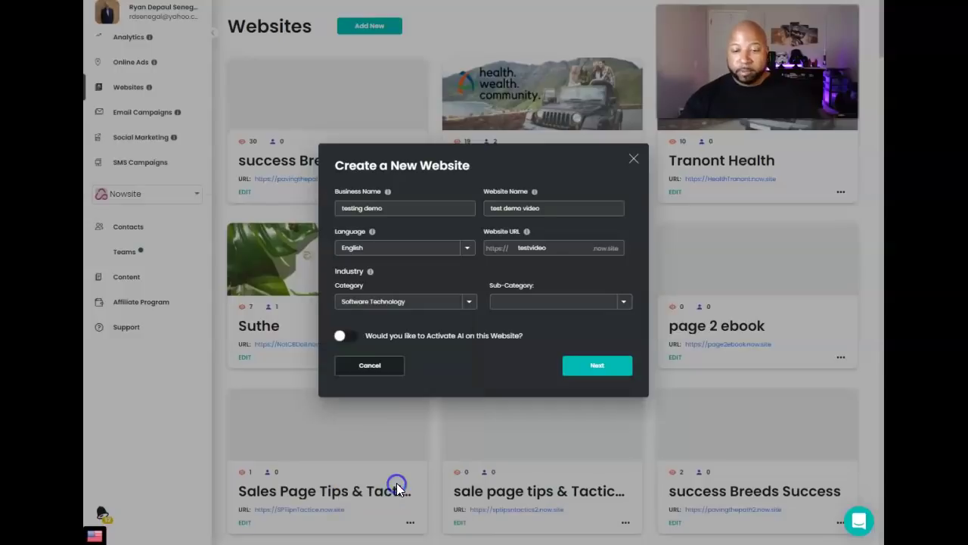
# Step: Choose Software Developer as the sub-category and proceed to create the website with AI left off
pyautogui.click(563, 301)
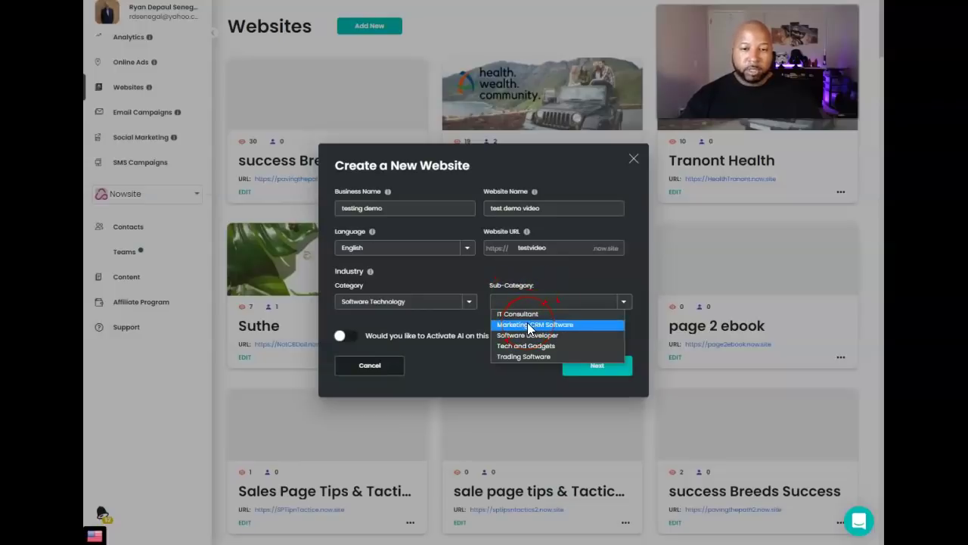
pyautogui.click(536, 326)
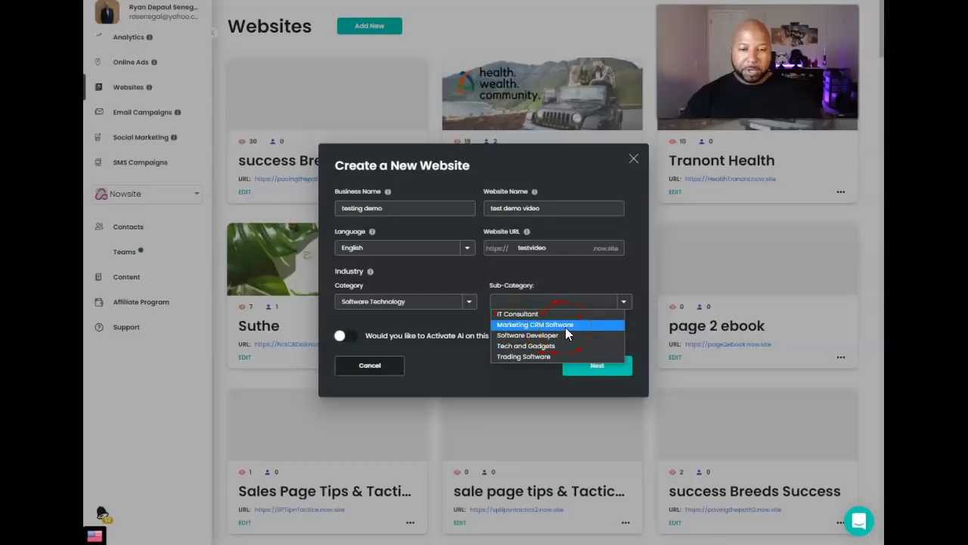
pyautogui.click(554, 348)
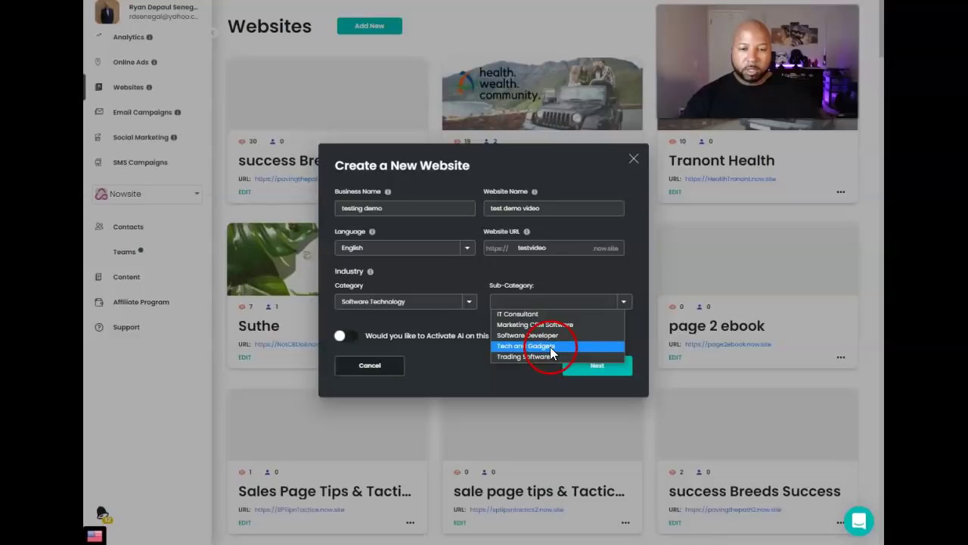
pyautogui.click(553, 336)
pyautogui.click(594, 365)
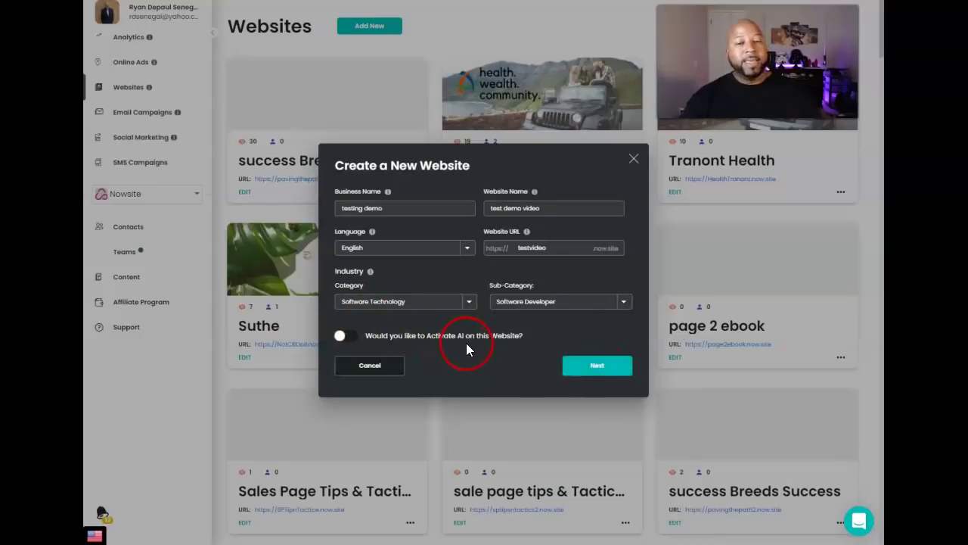
pyautogui.click(592, 369)
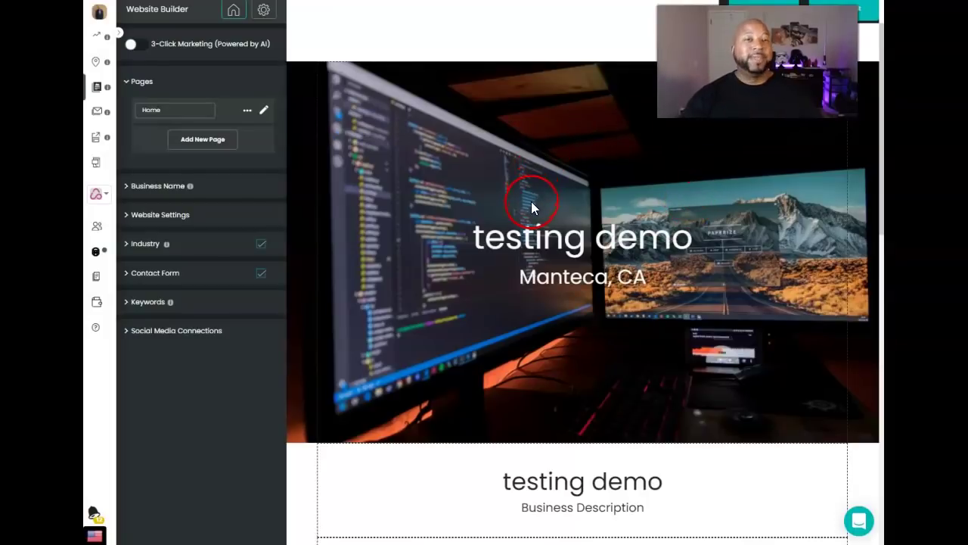
# Step: Review the generated home page from the header image through the contact sections and gallery to the footer
pyautogui.scroll(-5, 530, 204)
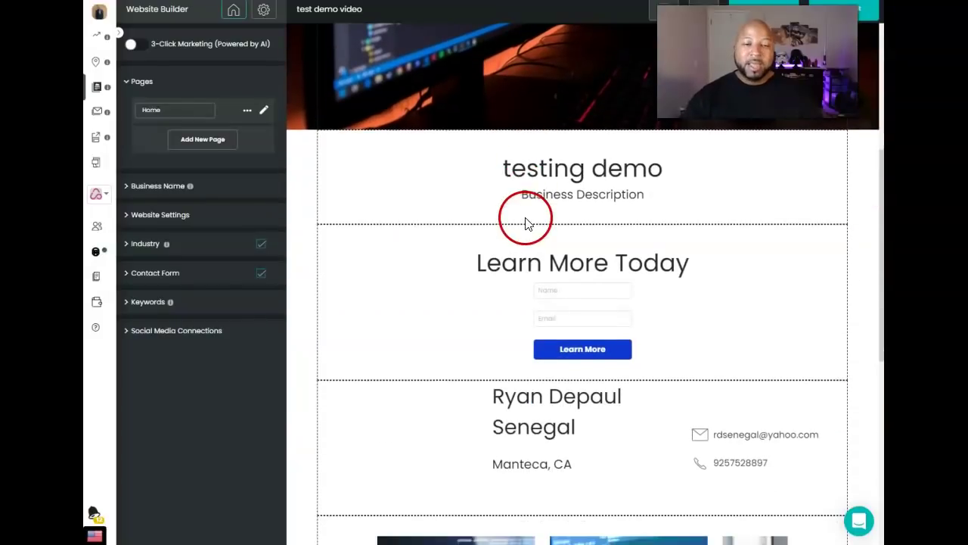
pyautogui.scroll(-7, 527, 220)
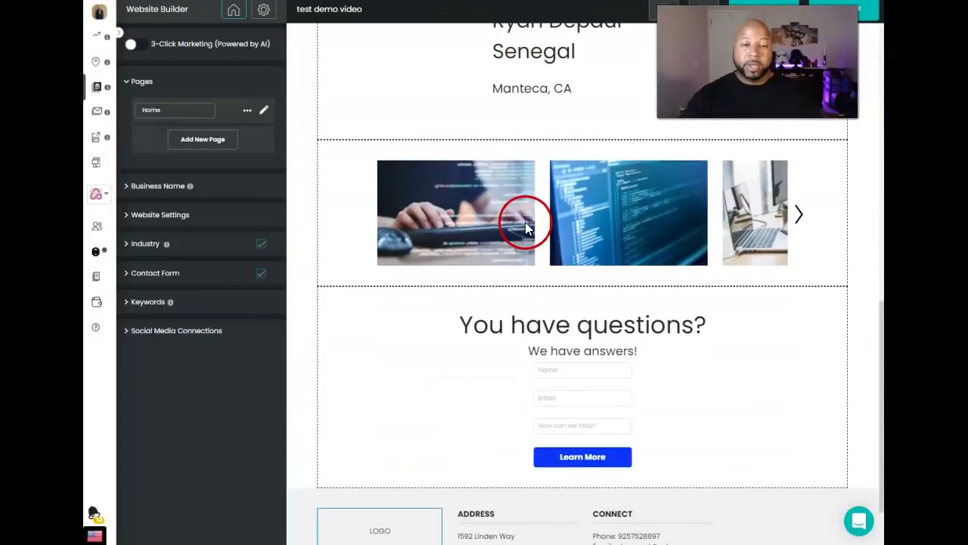
pyautogui.scroll(12, 526, 219)
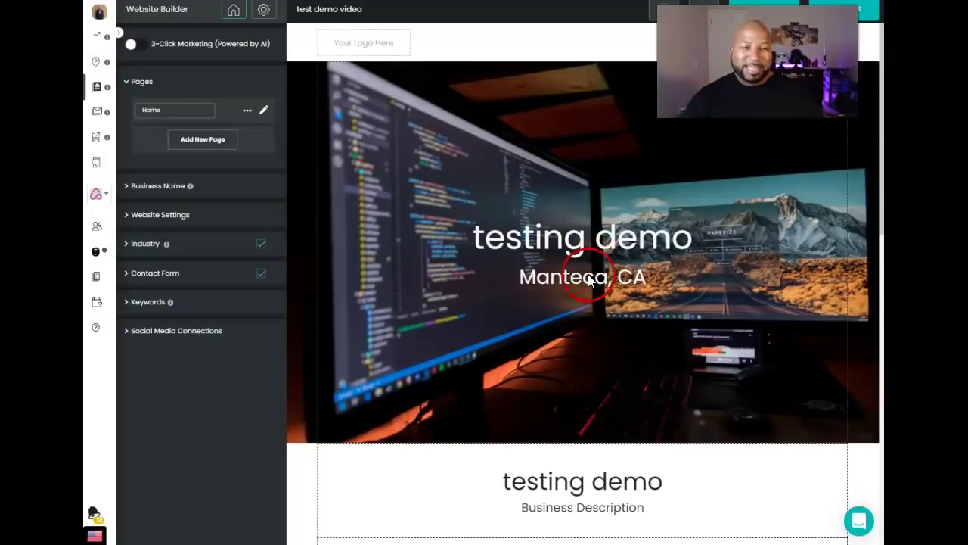
pyautogui.scroll(-2, 586, 280)
pyautogui.scroll(2, 586, 280)
pyautogui.scroll(-1, 585, 280)
pyautogui.scroll(1, 529, 257)
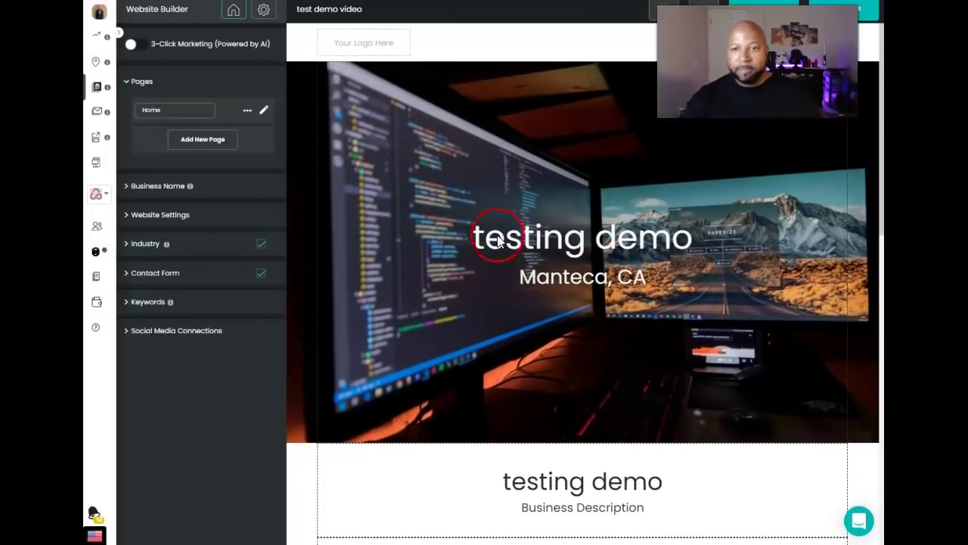
# Step: Open the Home page for editing and look over the content blocks that can be added to it
pyautogui.click(265, 110)
pyautogui.moveTo(155, 79)
pyautogui.mouseDown()
pyautogui.moveTo(249, 109)
pyautogui.moveTo(241, 98)
pyautogui.moveTo(161, 87)
pyautogui.moveTo(163, 75)
pyautogui.mouseUp()
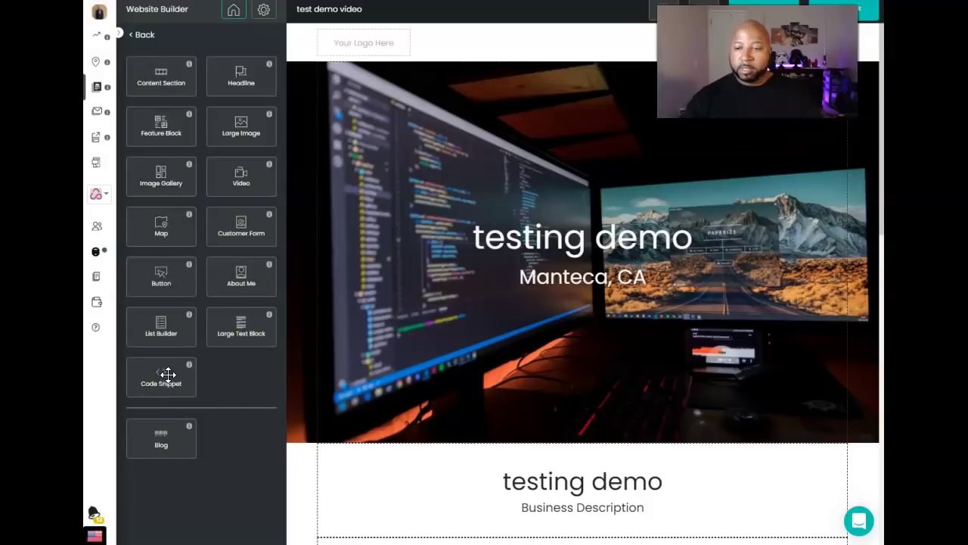
pyautogui.click(169, 323)
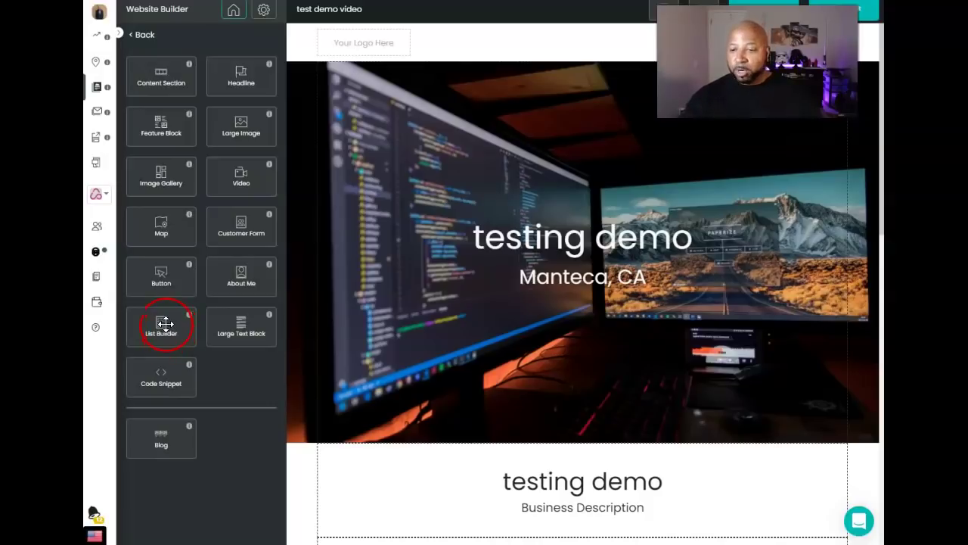
pyautogui.moveTo(163, 325); pyautogui.dragTo(168, 234)
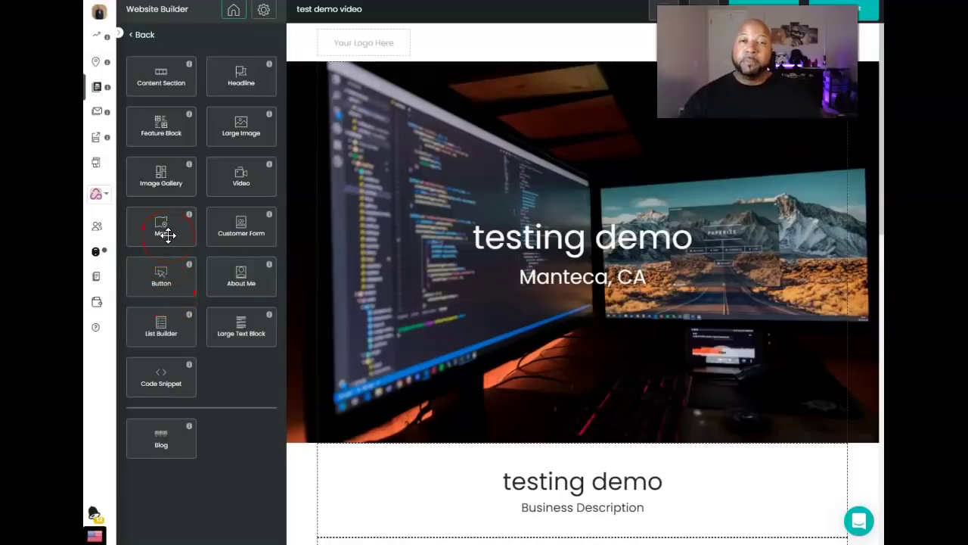